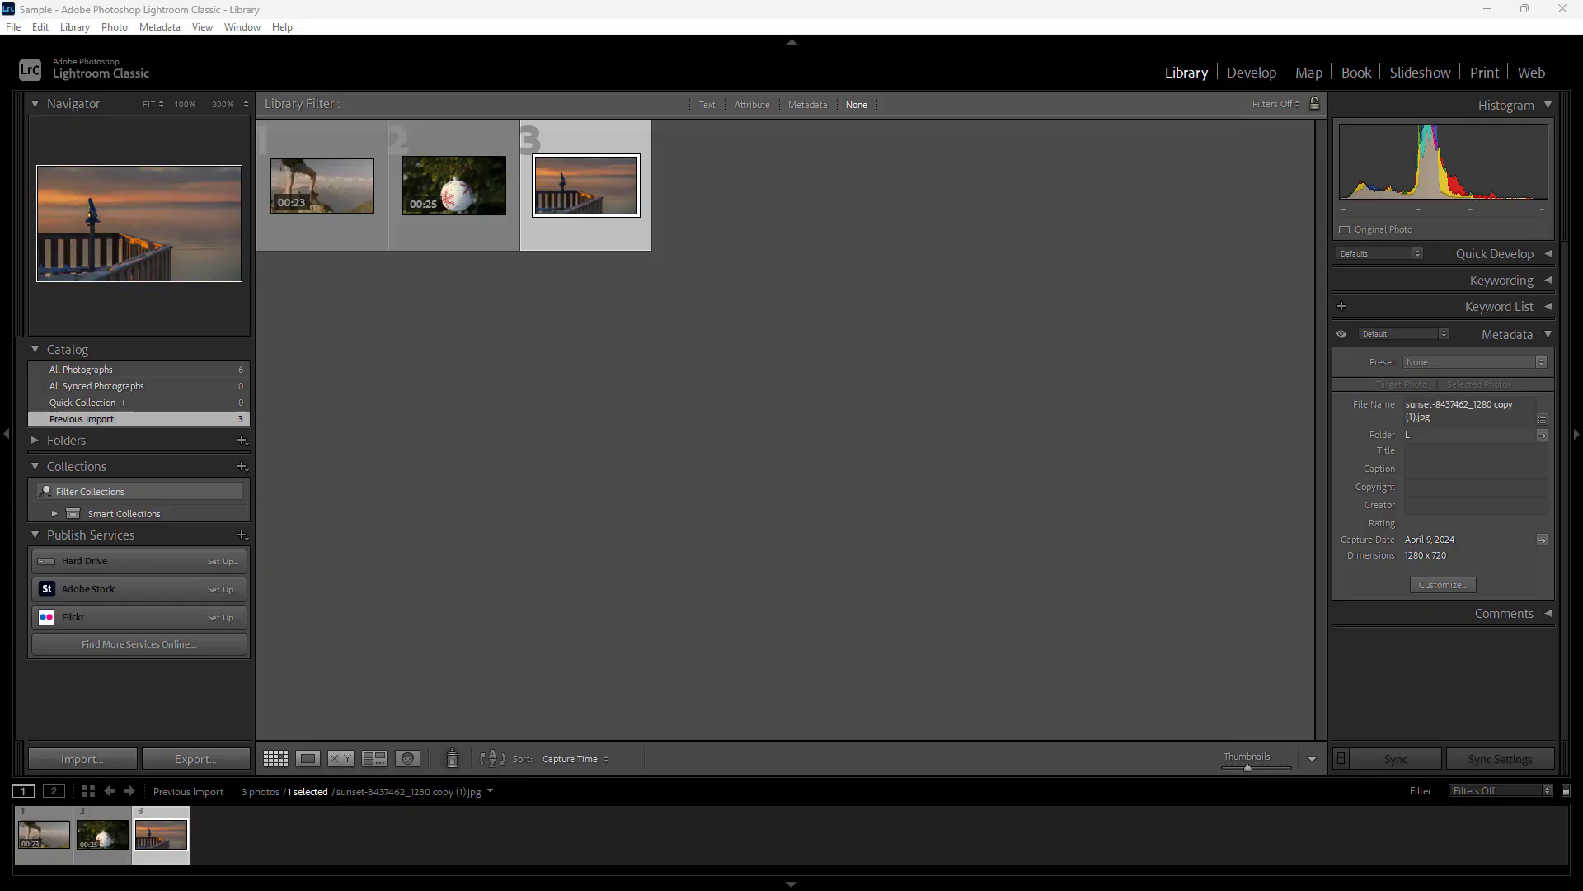
Clear the Library grid selection so the sunset photo is no longer selected.
{"action": "left_click", "coordinate": [1090, 471]}
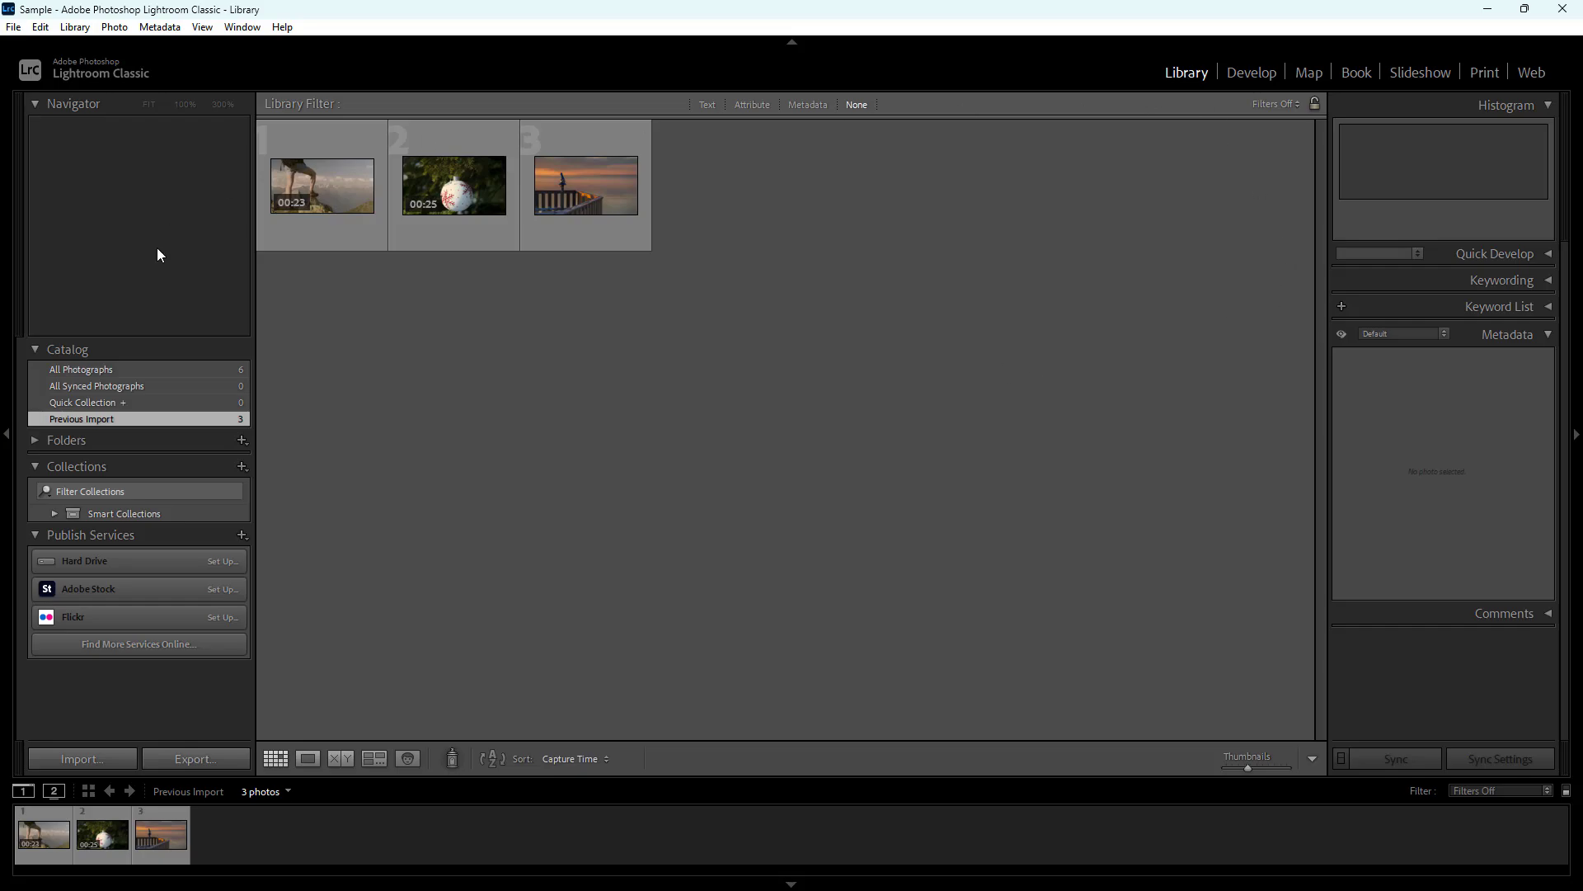
{"action": "mouse_move", "coordinate": [454, 186]}
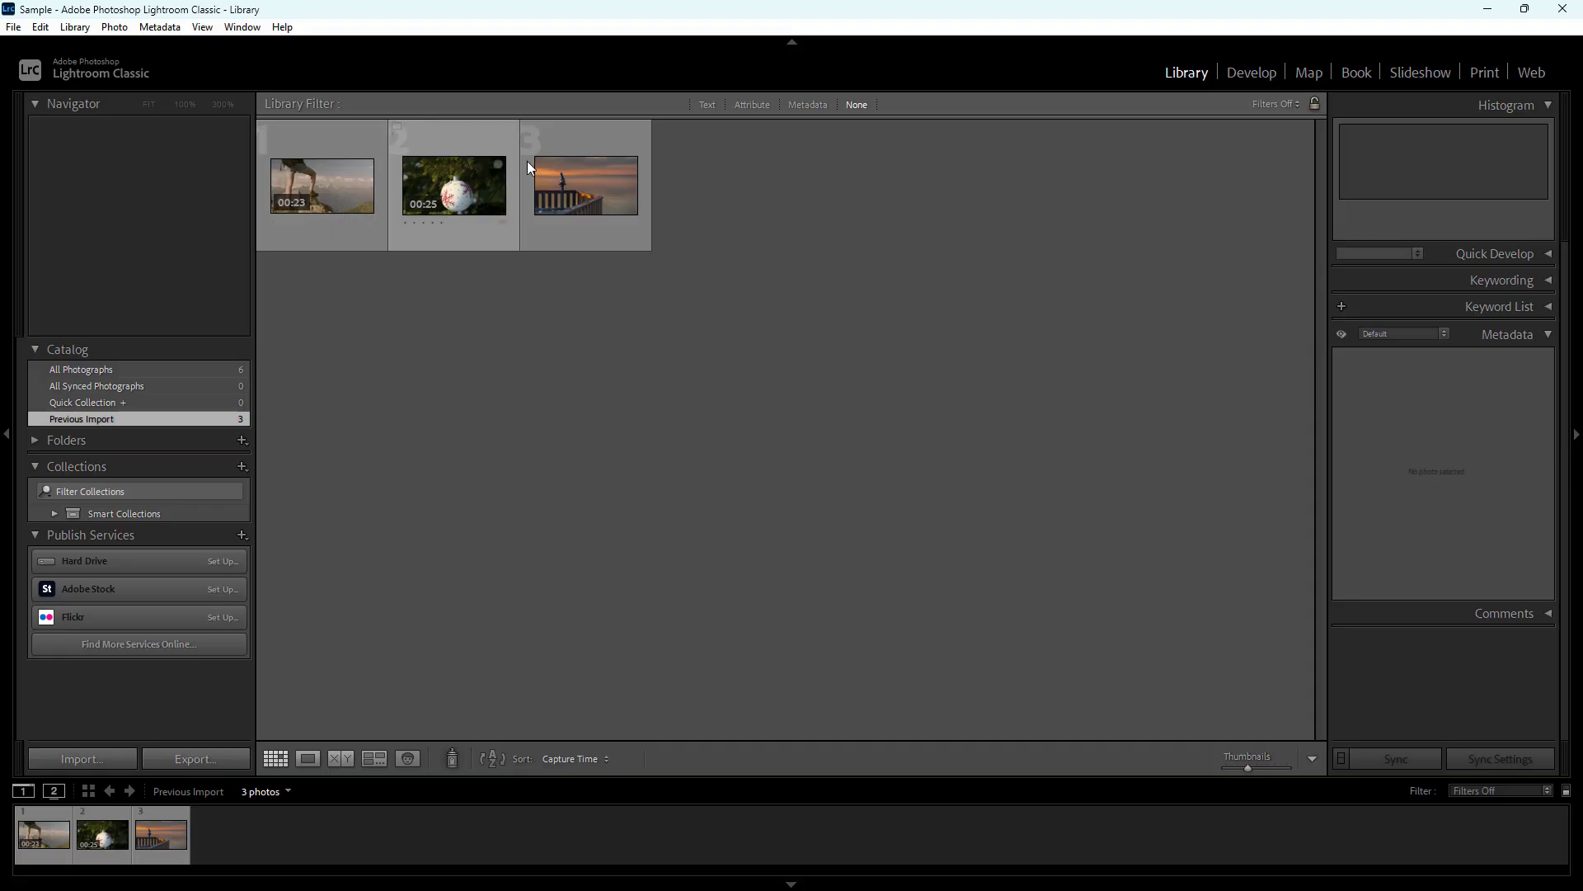
In Develop, dismiss the tips, load the sunset photo and nudge Temp slightly warmer.
{"action": "left_click", "coordinate": [1253, 73]}
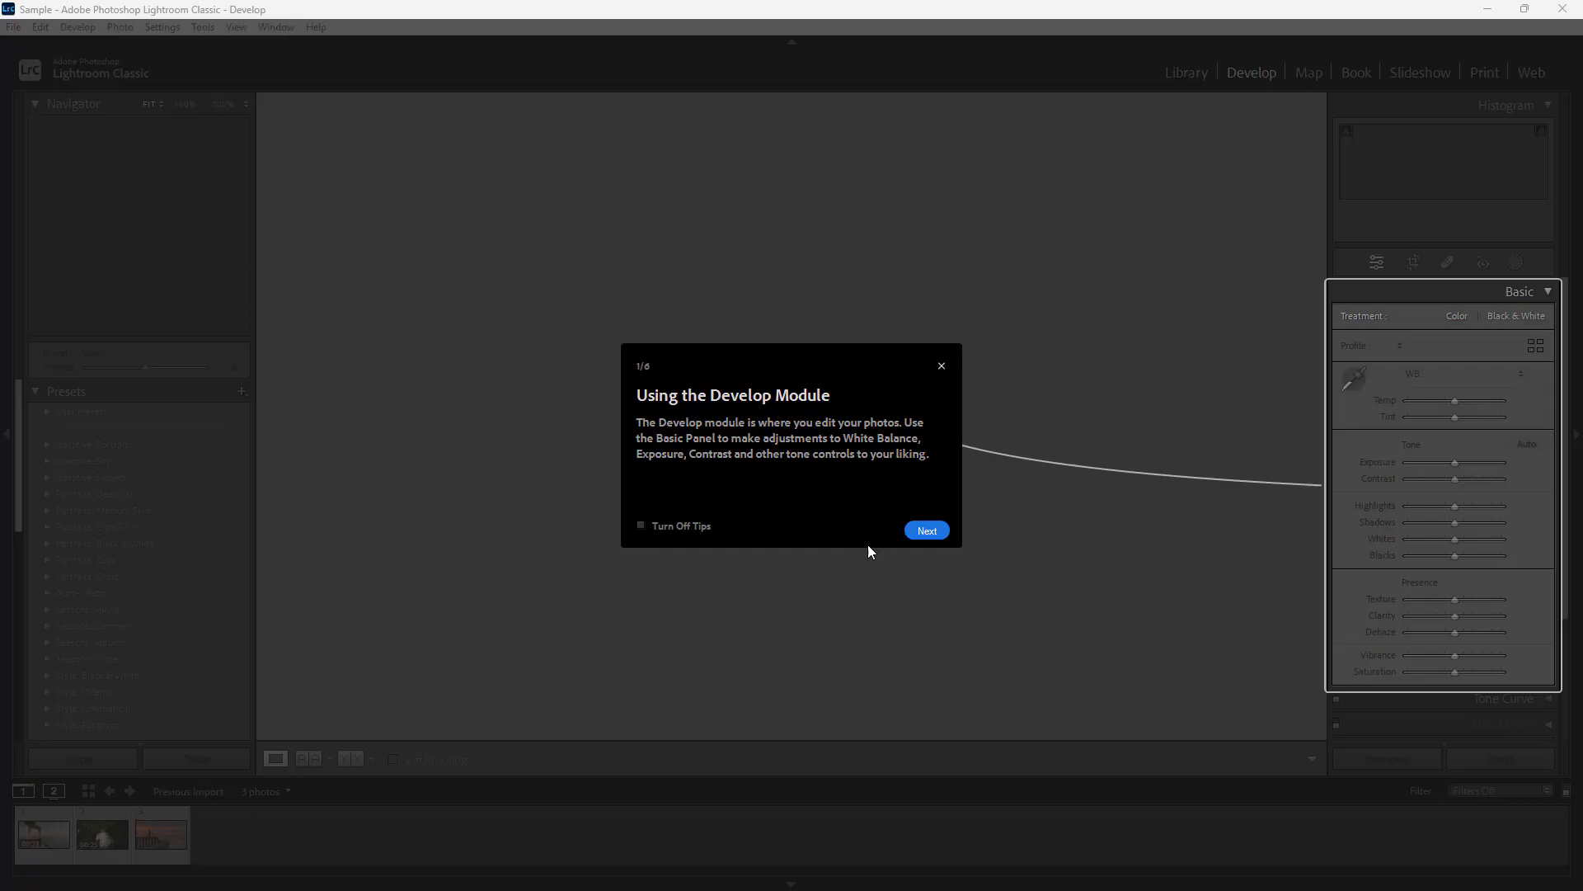
{"action": "left_click", "coordinate": [923, 532]}
{"action": "left_click", "coordinate": [946, 362]}
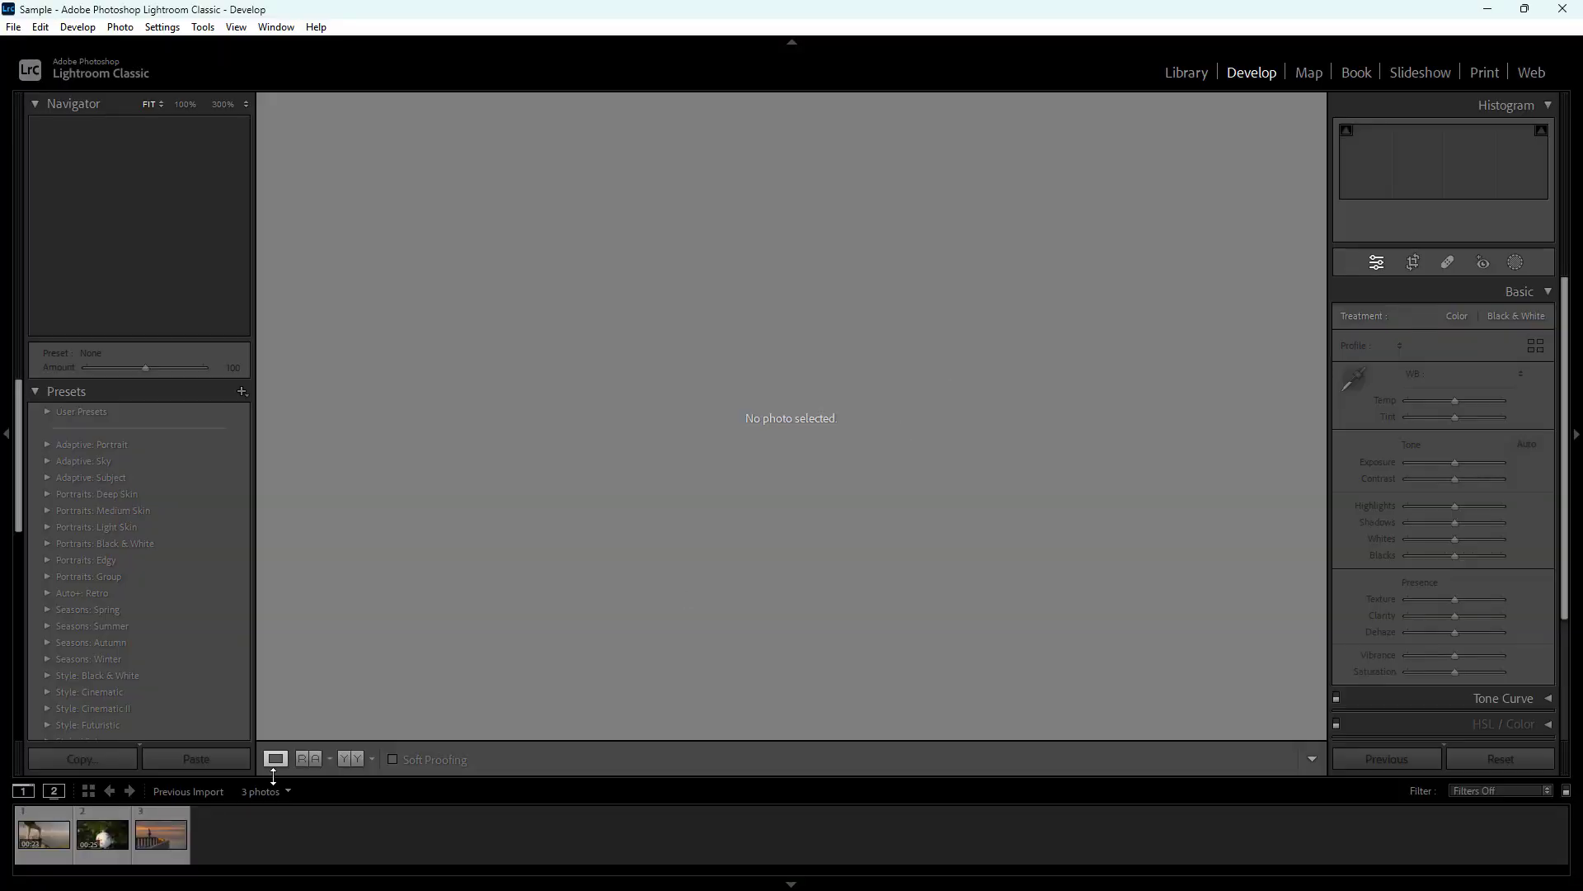
{"action": "left_click", "coordinate": [162, 827]}
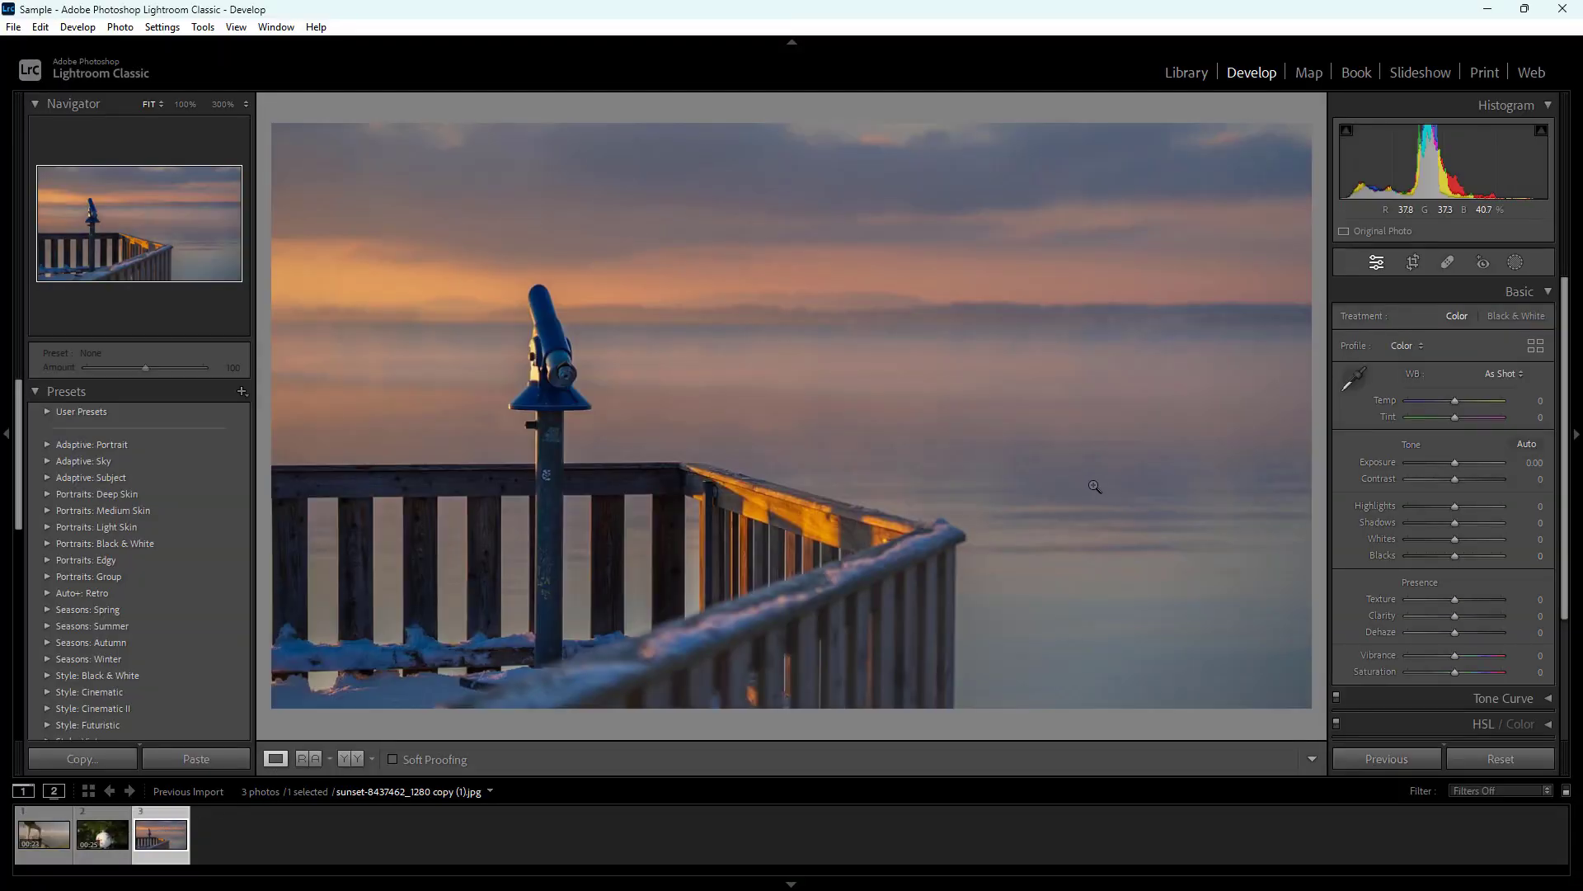
{"action": "mouse_move", "coordinate": [1453, 399]}
{"action": "left_mouse_down"}
{"action": "mouse_move", "coordinate": [1485, 400]}
{"action": "mouse_move", "coordinate": [1456, 401]}
{"action": "left_mouse_up"}
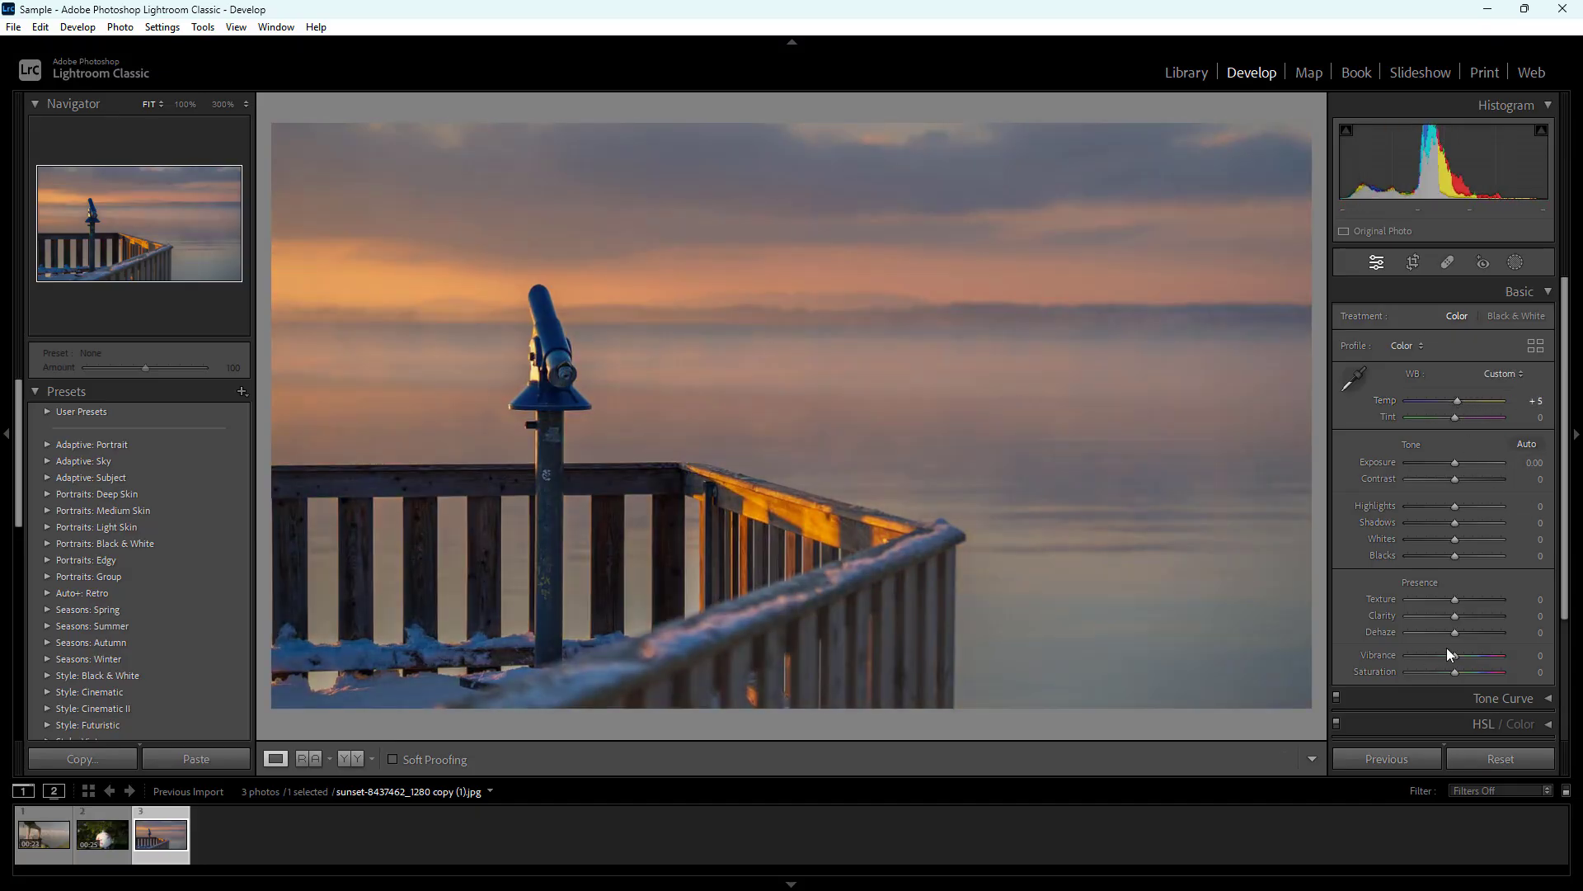
Visit the Map module, then reach the Book module, dismissing both tips dialogs.
{"action": "left_click", "coordinate": [1312, 71]}
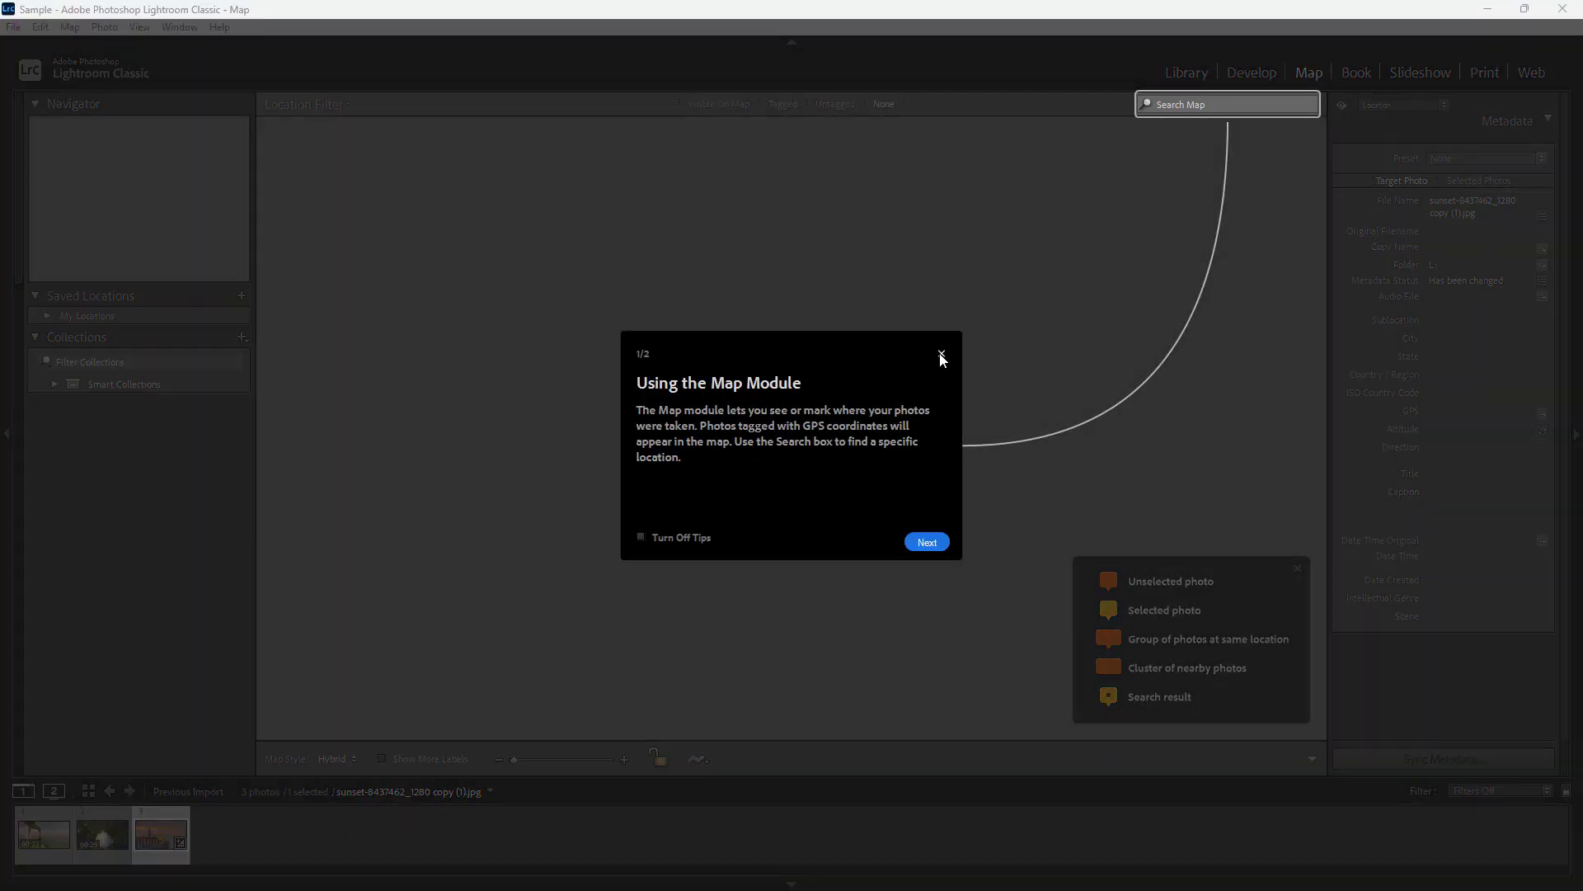
{"action": "left_click", "coordinate": [941, 358]}
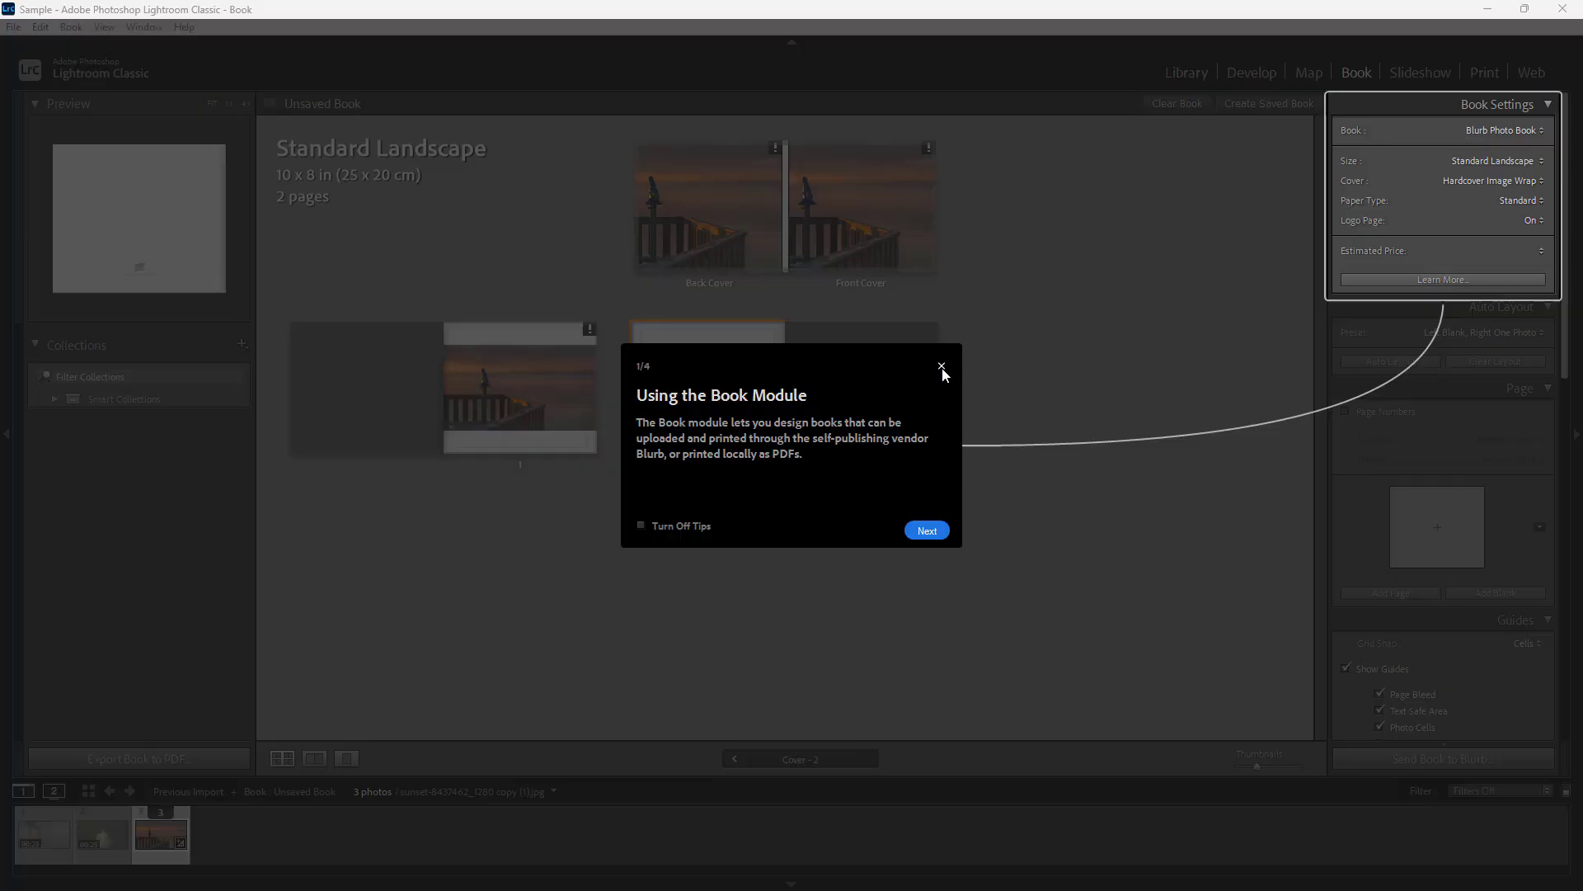
{"action": "left_click", "coordinate": [948, 366]}
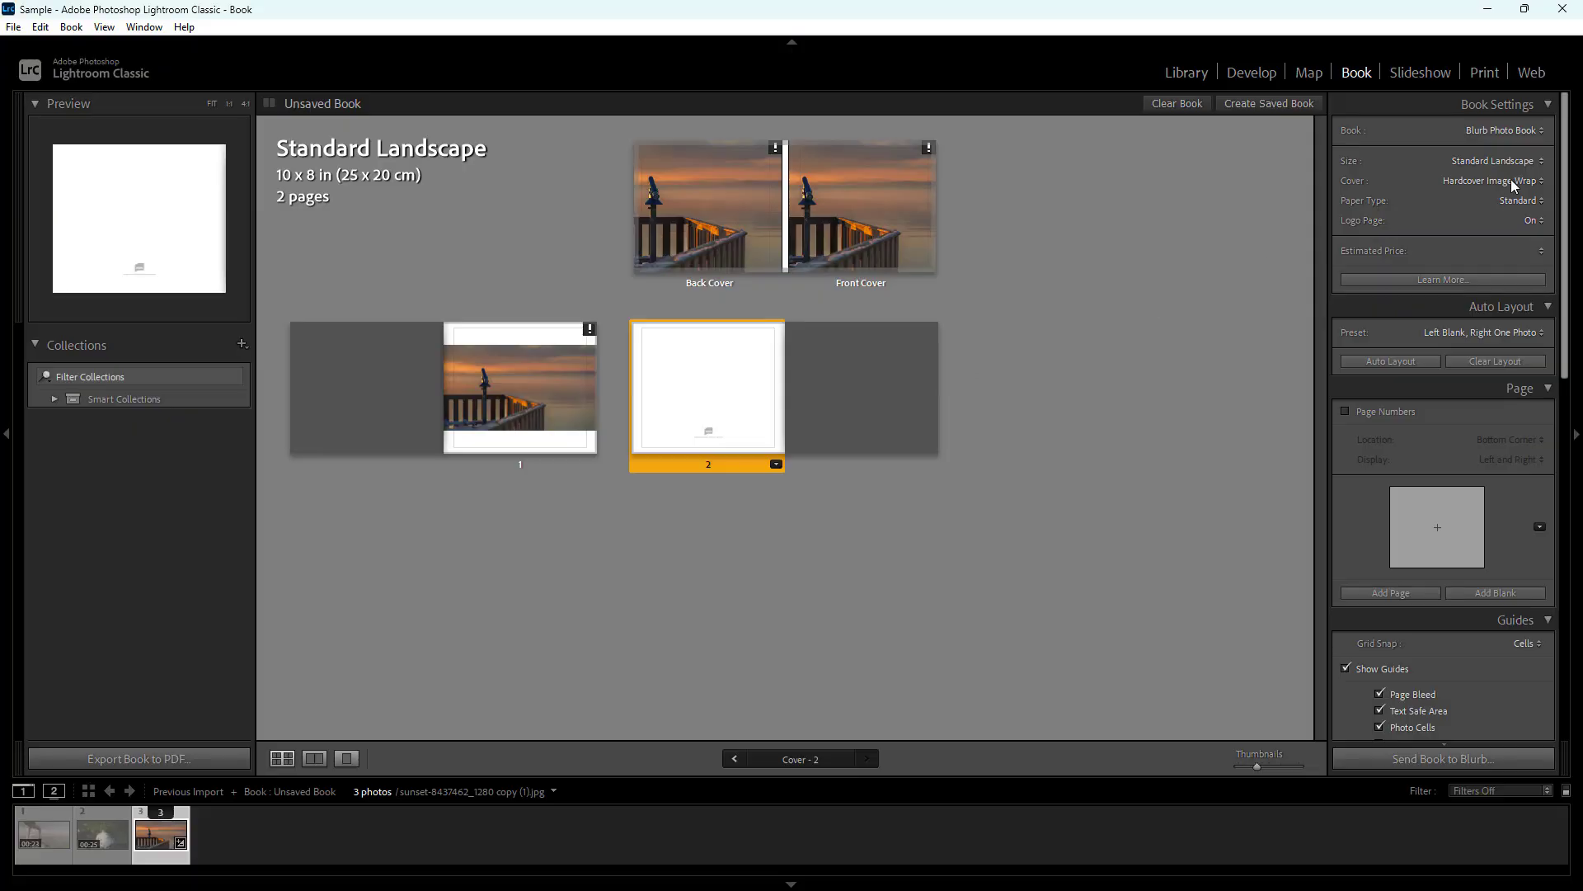
Tour the Slideshow and Print modules, dismissing each tips dialog, then switch to Web.
{"action": "left_click", "coordinate": [1420, 72]}
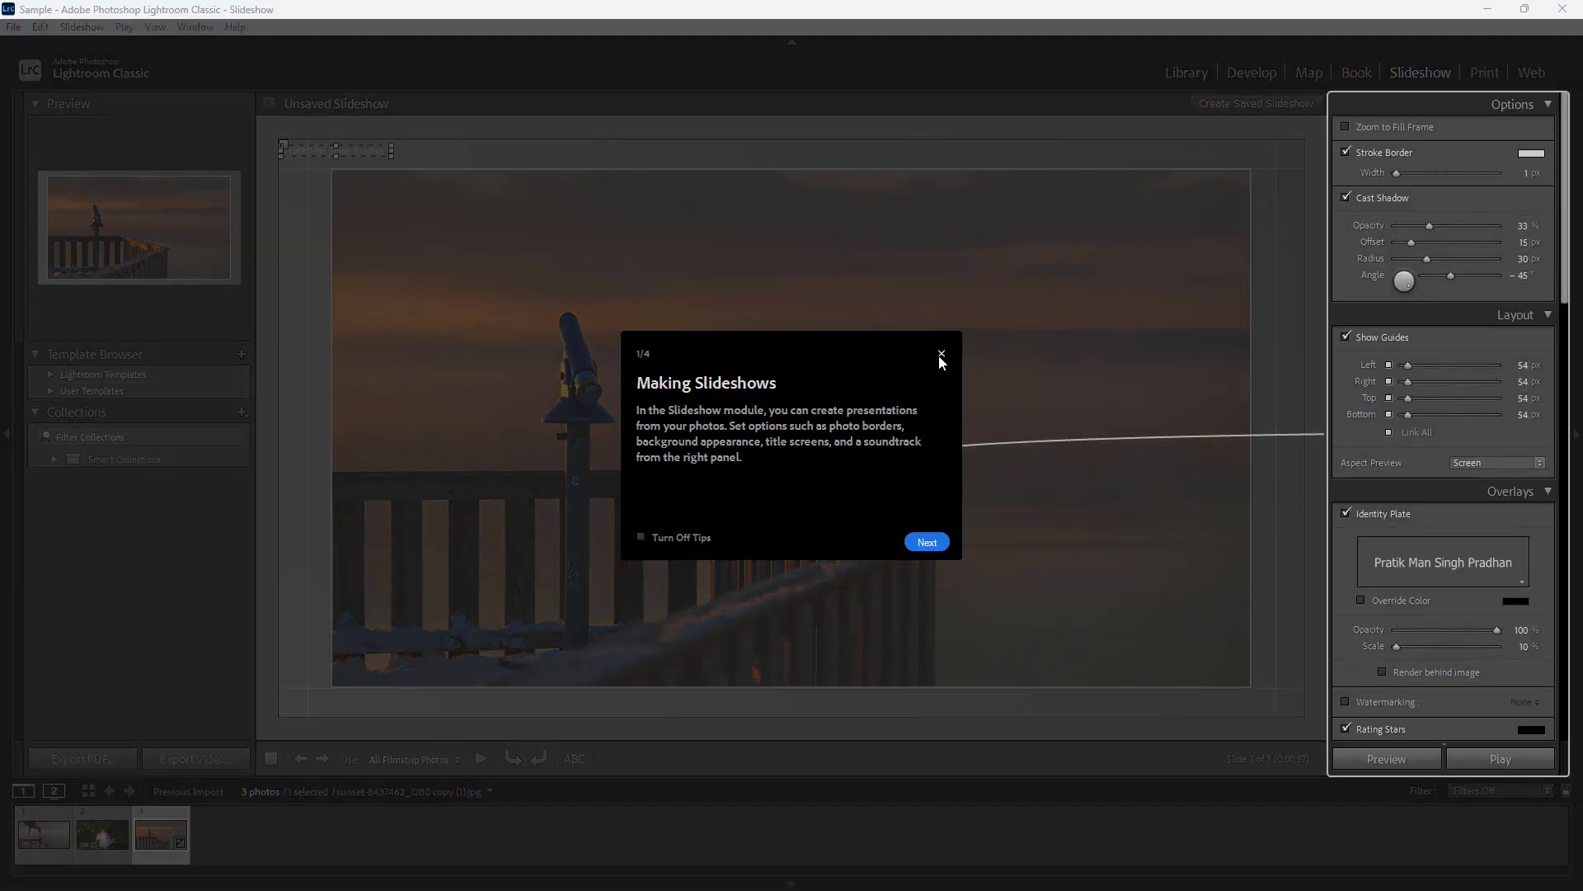
{"action": "left_click", "coordinate": [941, 354]}
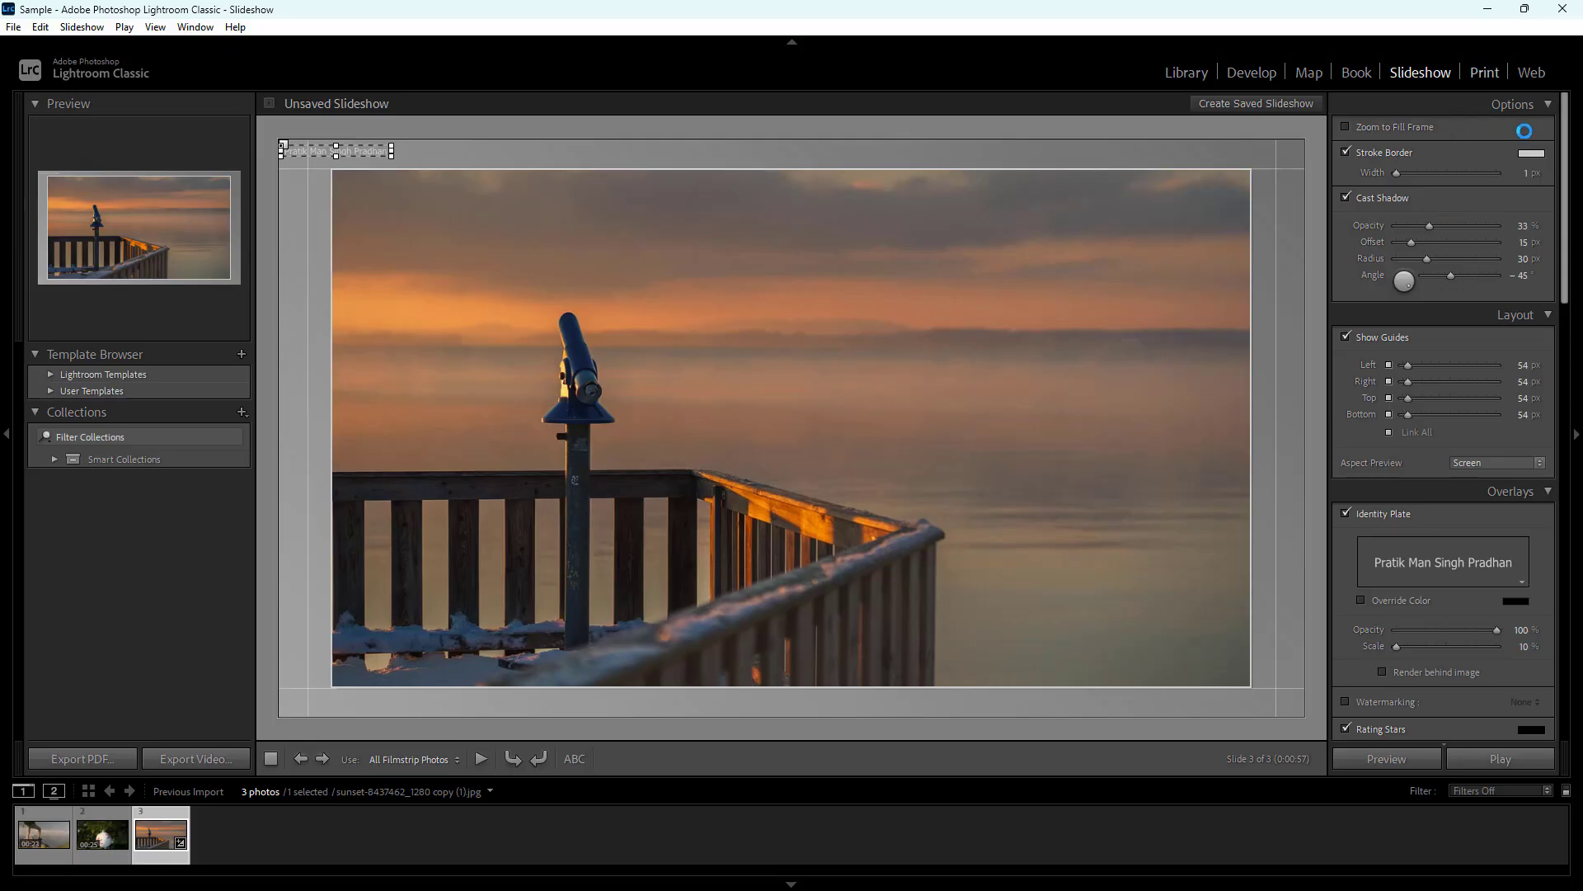
{"action": "left_click", "coordinate": [1500, 72]}
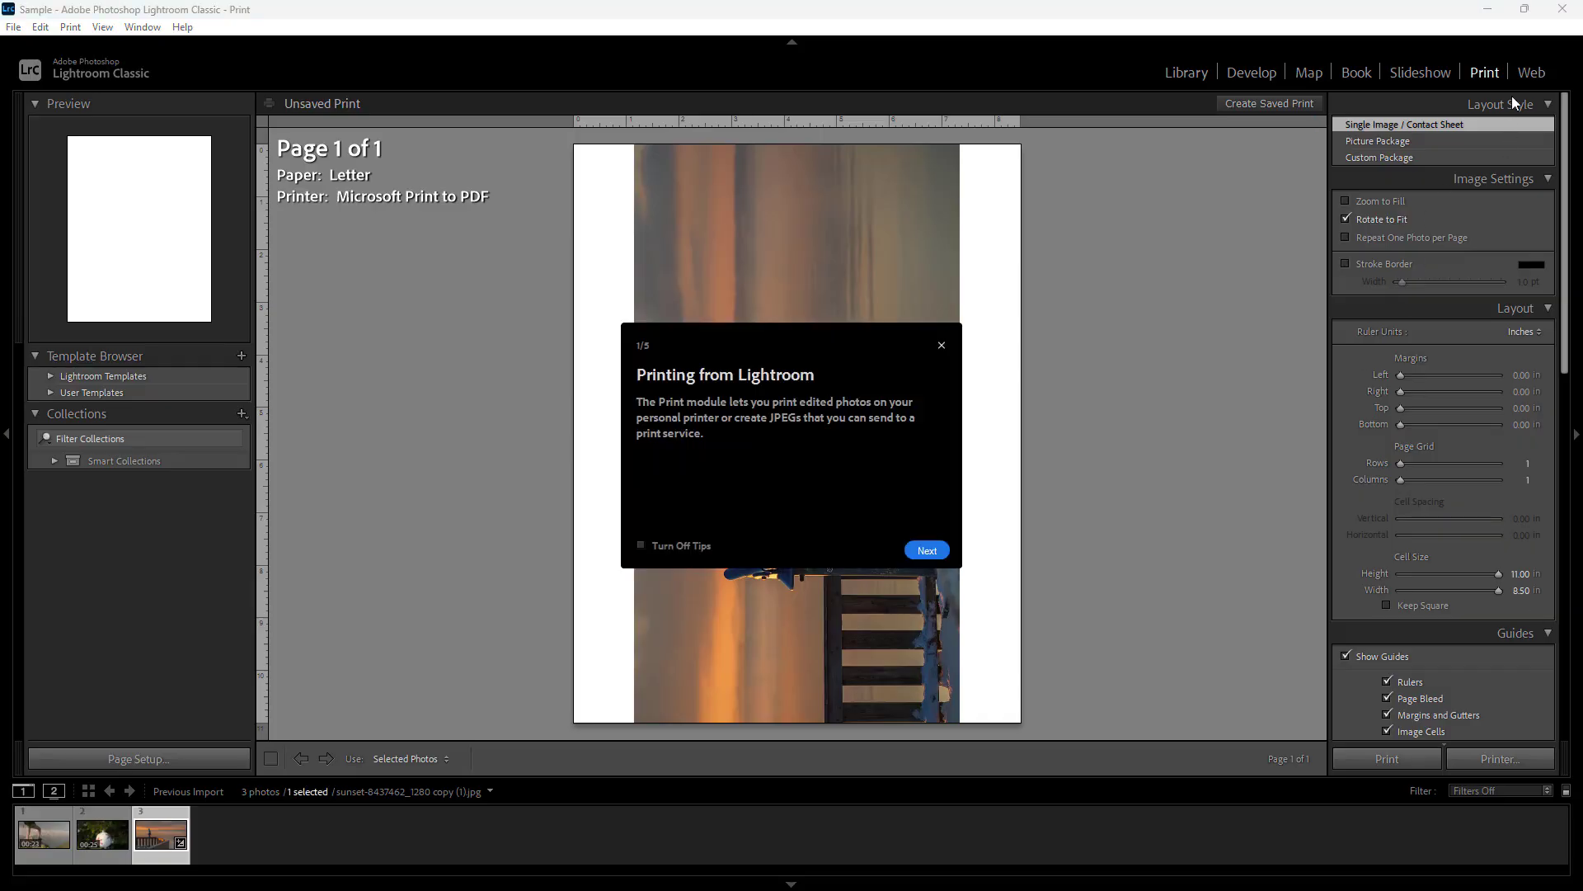
{"action": "left_click", "coordinate": [941, 345]}
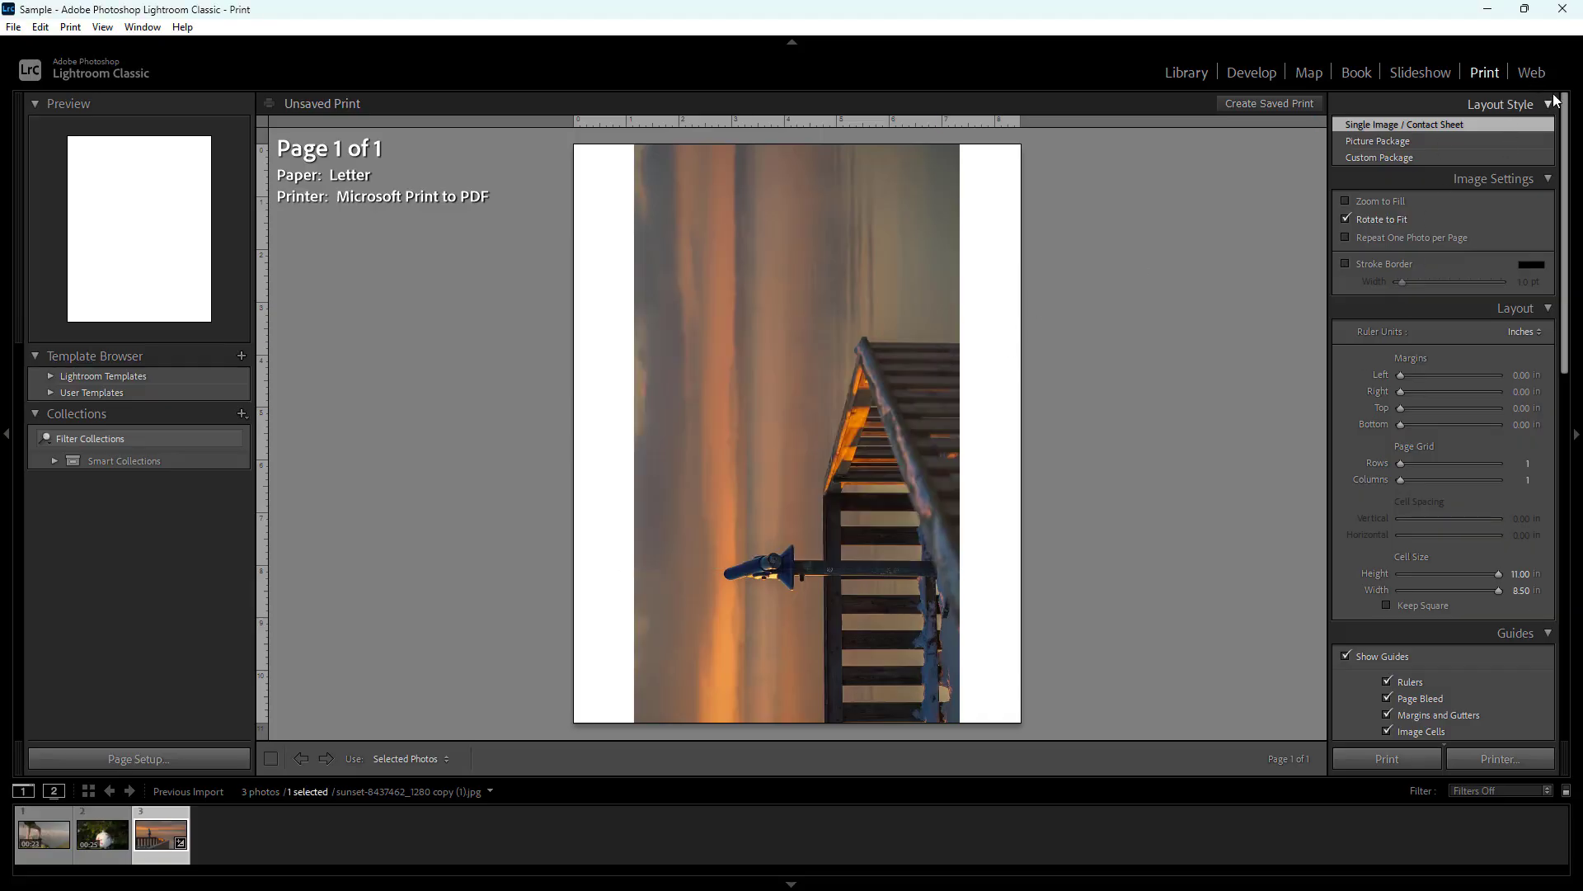
{"action": "left_click", "coordinate": [1534, 76]}
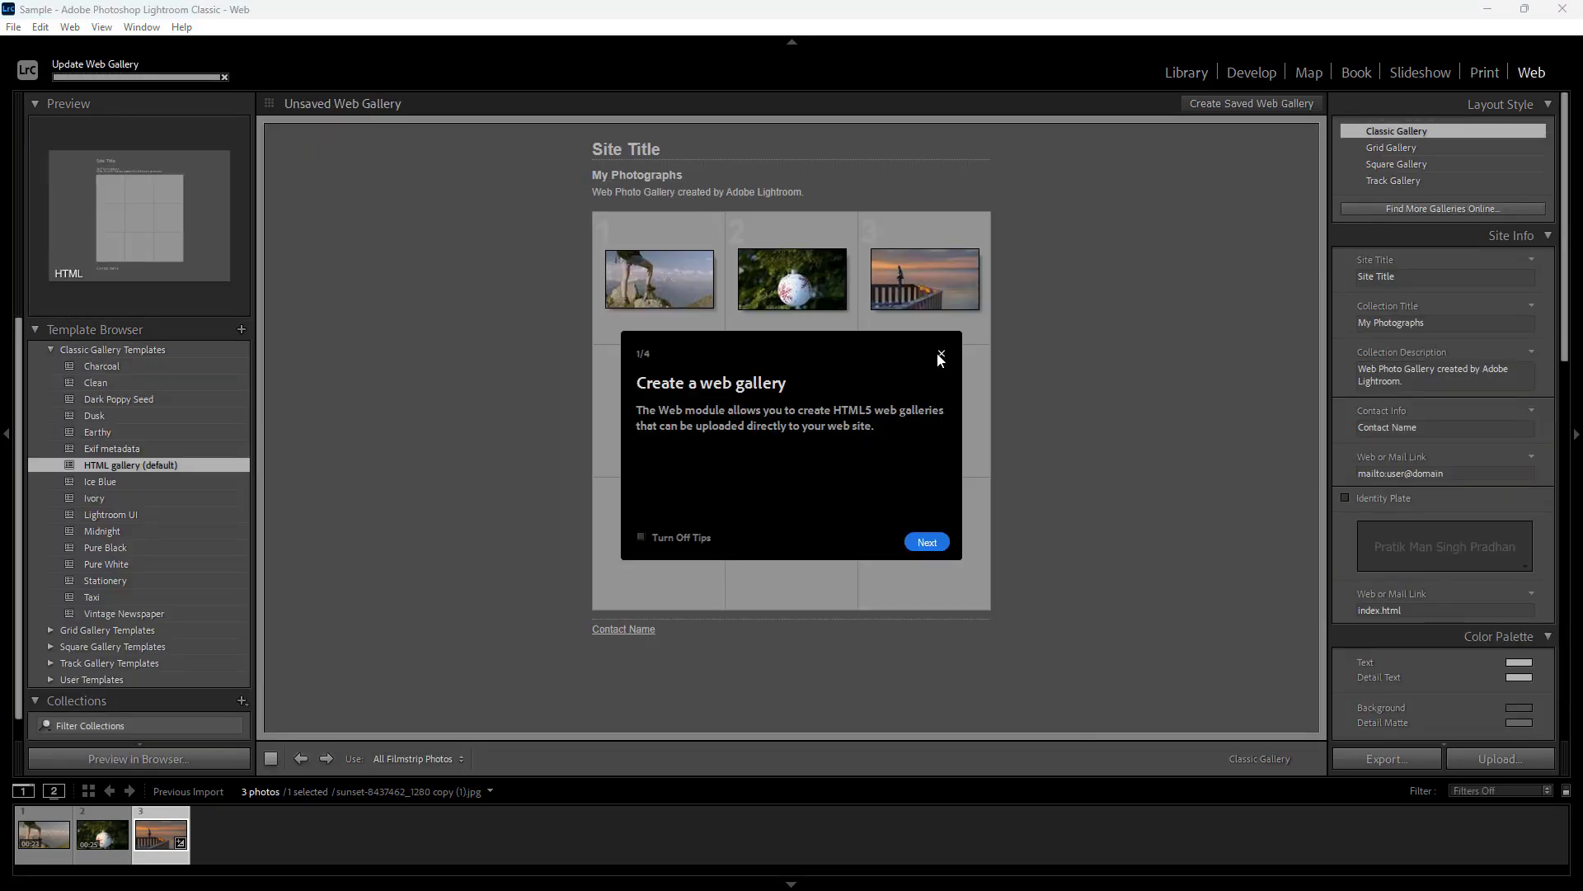
Dismiss the Web gallery tips and go back to the Library grid.
{"action": "left_click", "coordinate": [941, 358]}
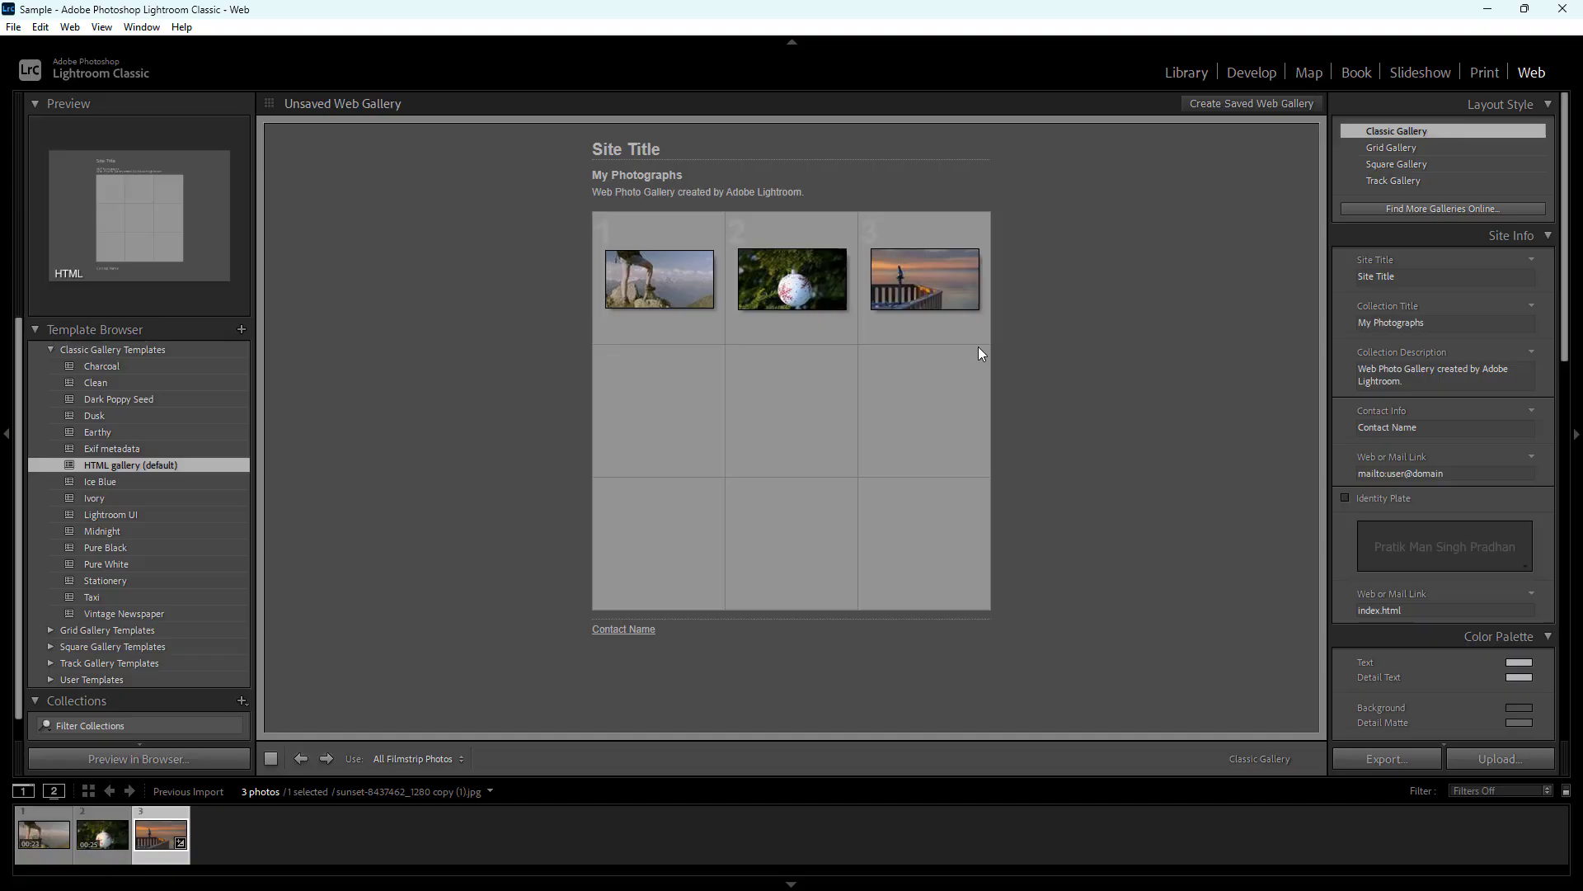
{"action": "left_click", "coordinate": [1183, 74]}
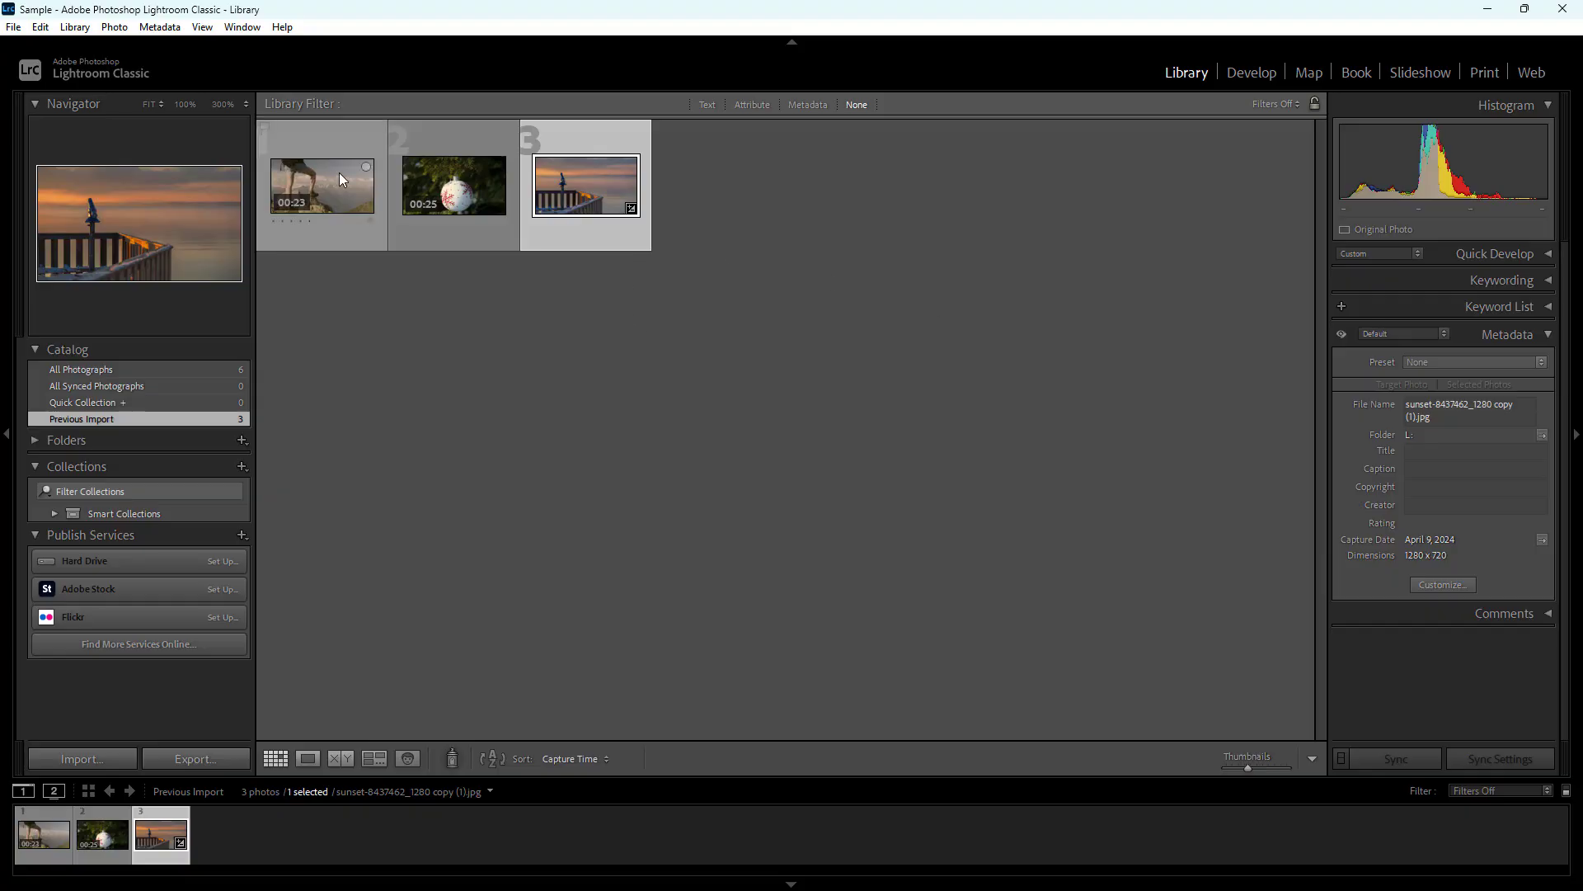
Browse the View and Metadata menus, clearing the grid selection between them.
{"action": "left_click", "coordinate": [280, 27]}
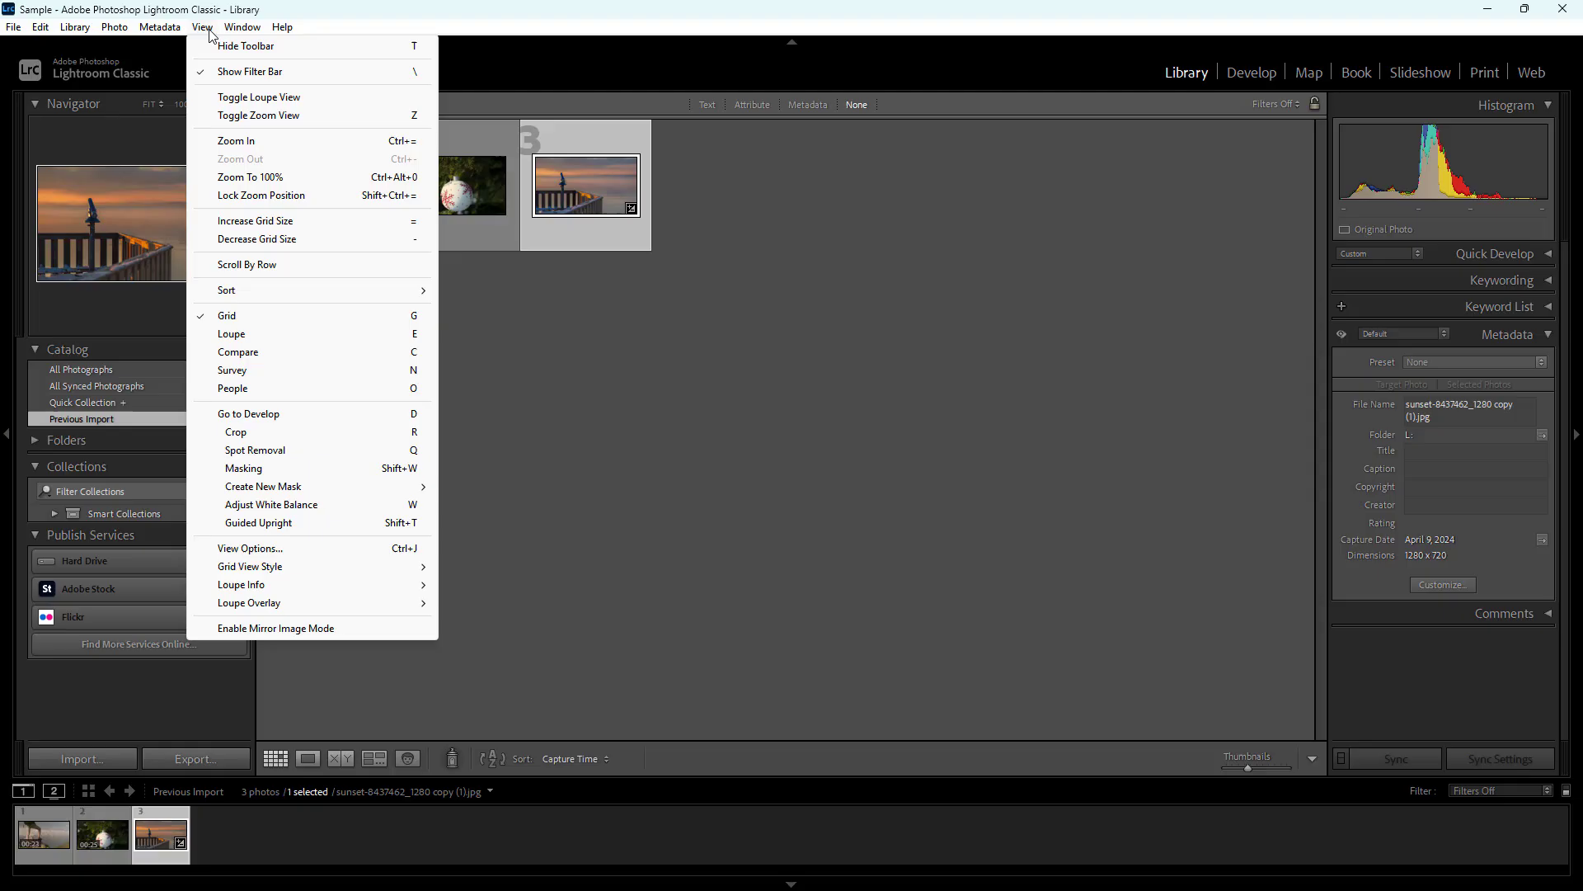
{"action": "left_click", "coordinate": [740, 375]}
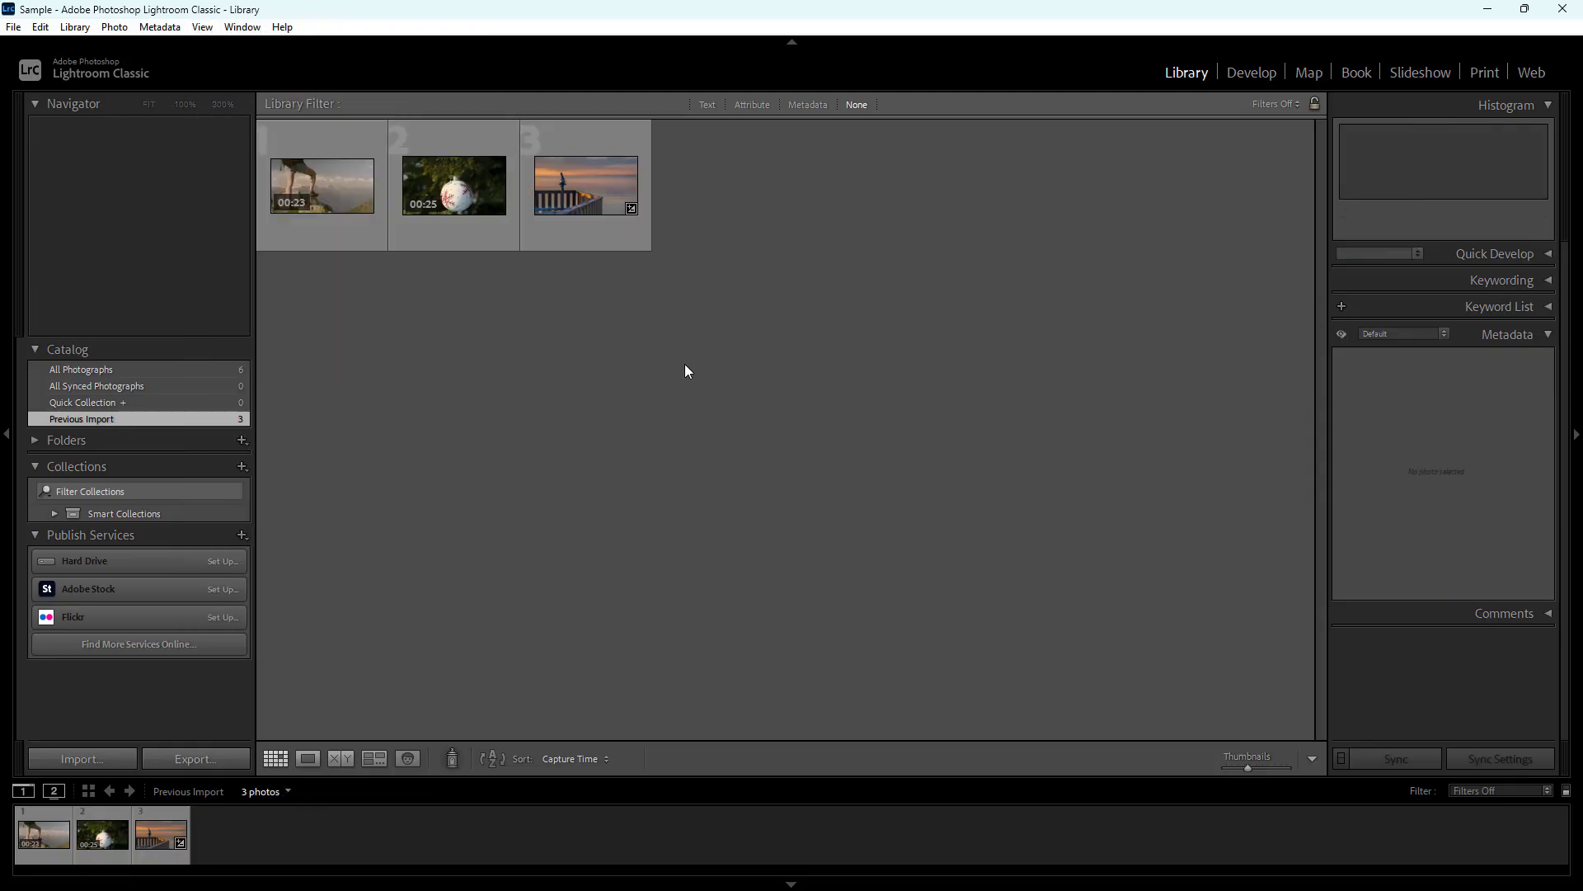
{"action": "left_click", "coordinate": [161, 27]}
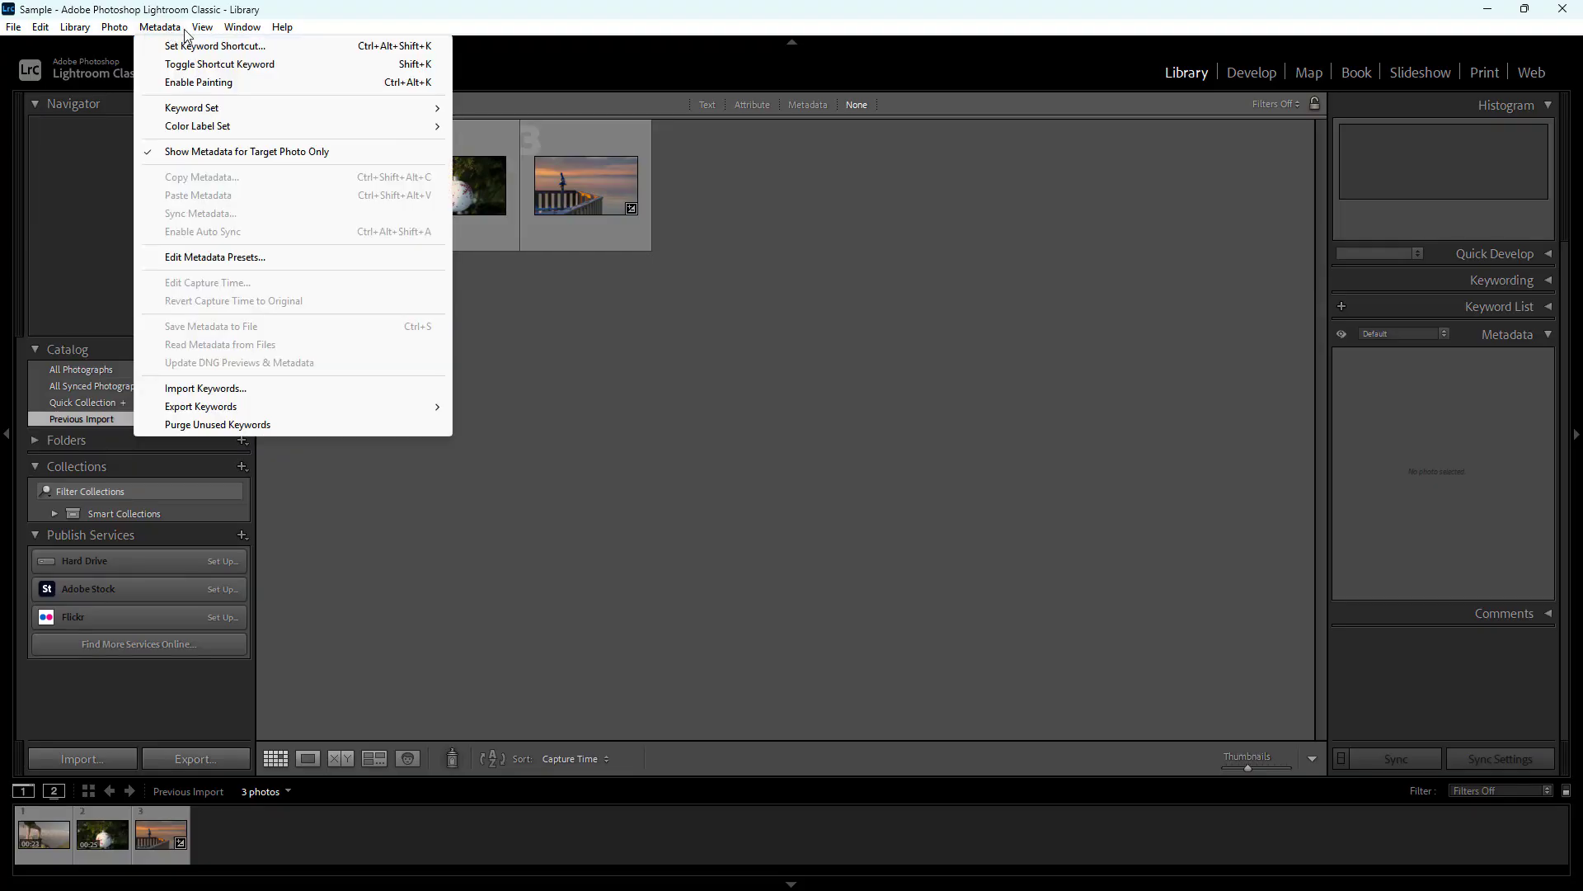
{"action": "left_click", "coordinate": [627, 399]}
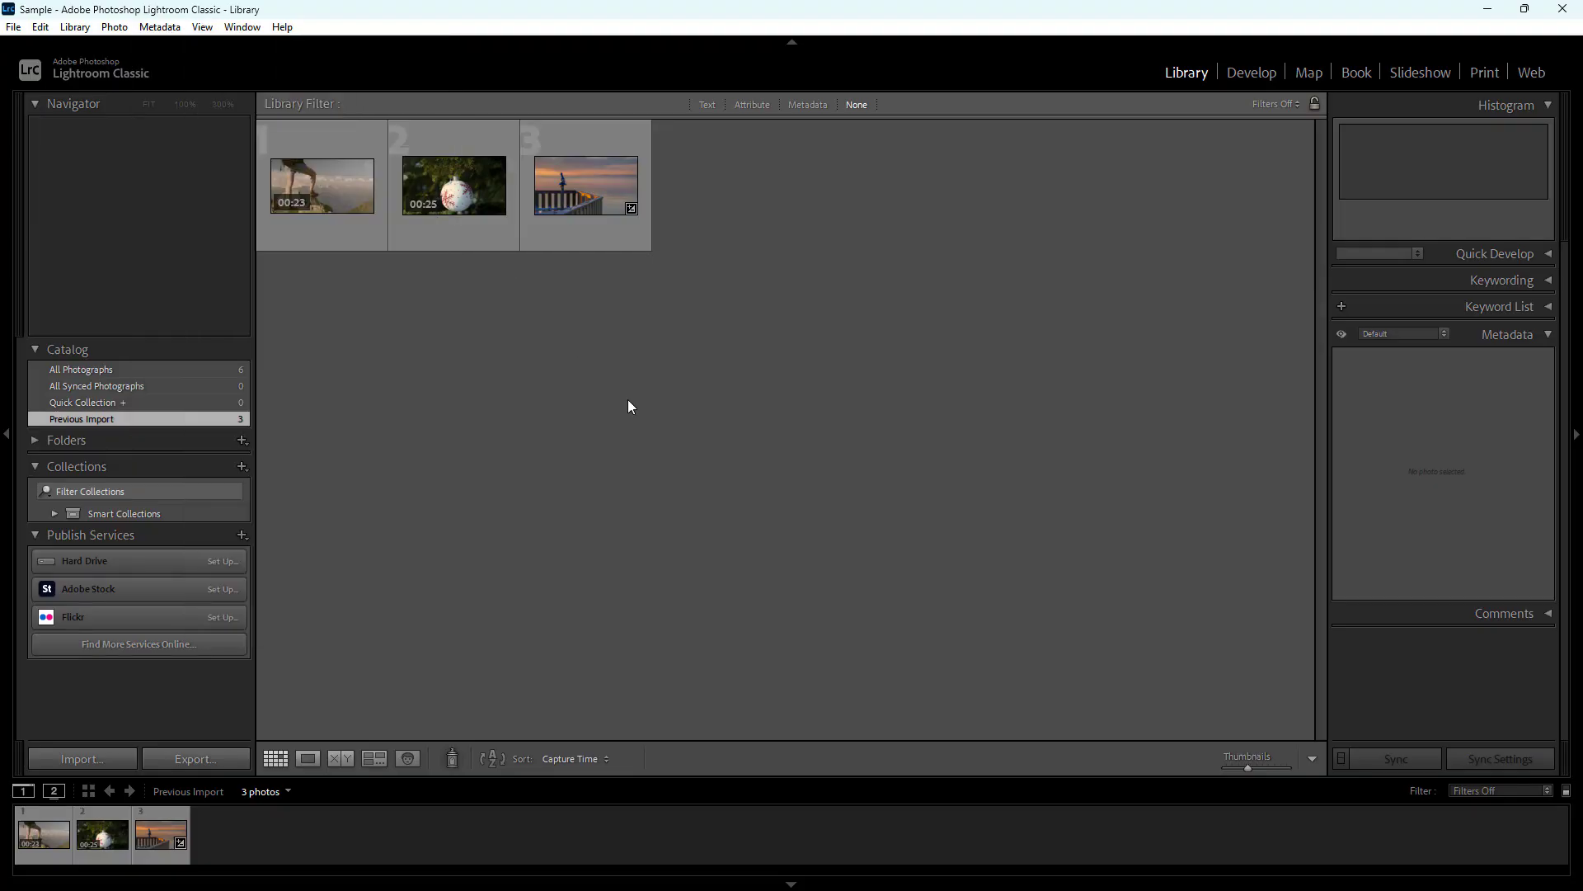